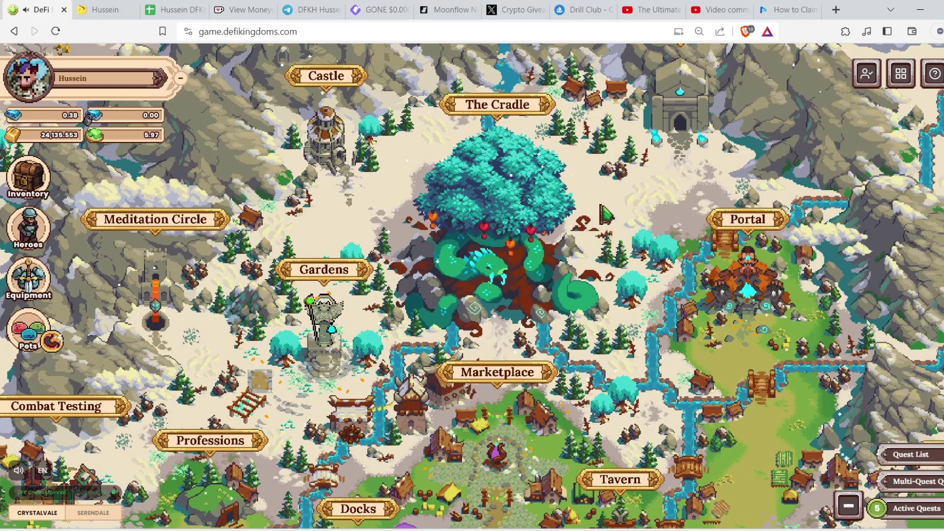
Step: Zoom the Crystalvale map out and in, pan south, then switch to the DFK Quester lookup
scroll(610, 217, "down", 5)
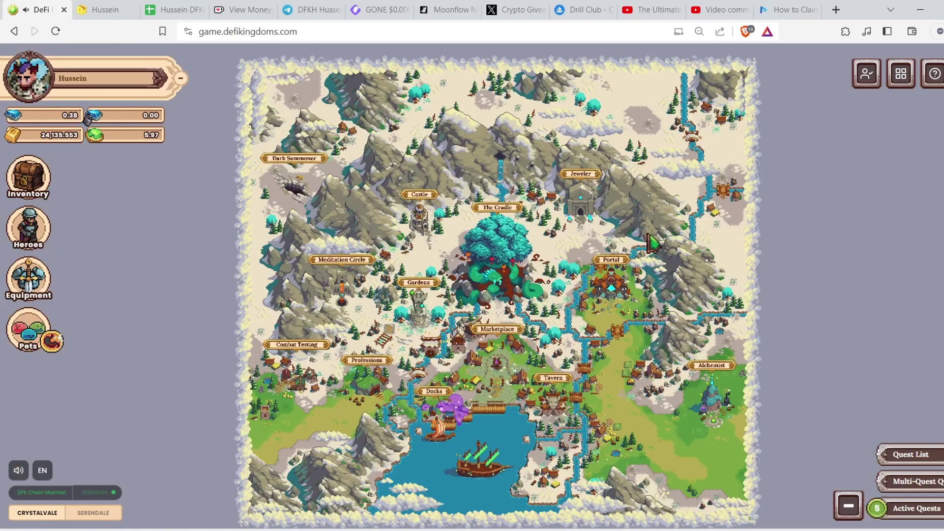
scroll(498, 293, "up", 5)
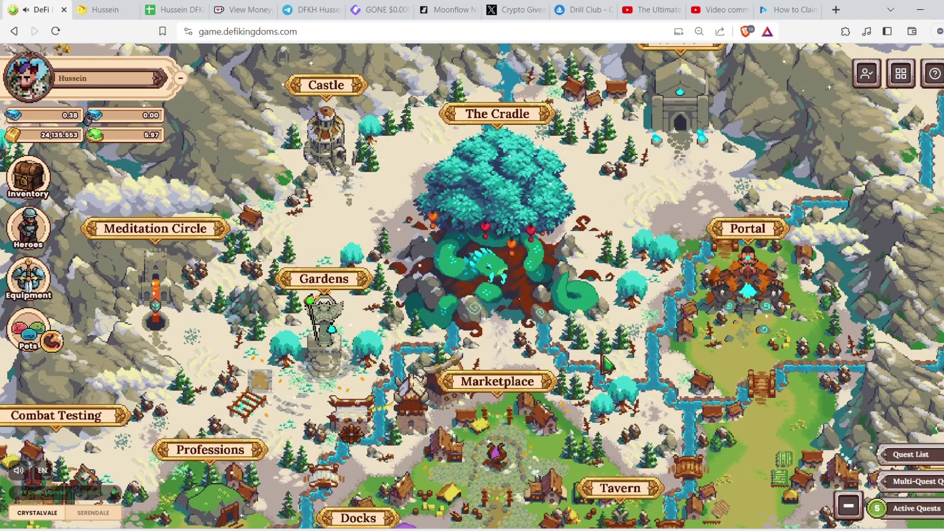
left_click_drag(607, 364, 603, 290)
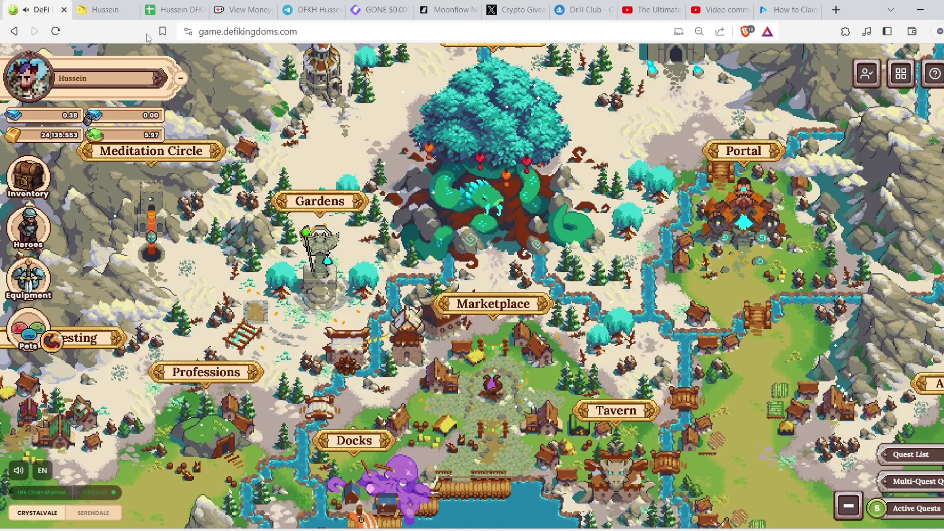
left_click(104, 9)
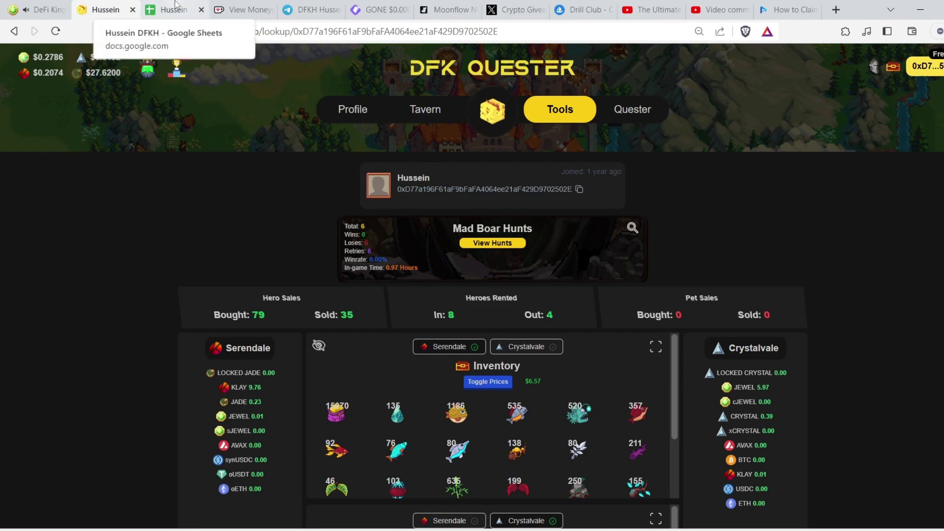
Step: On the Questing Tracker sheet, inspect the day 3 and day 4 SD, total, gas and revenue formulas
left_click(176, 6)
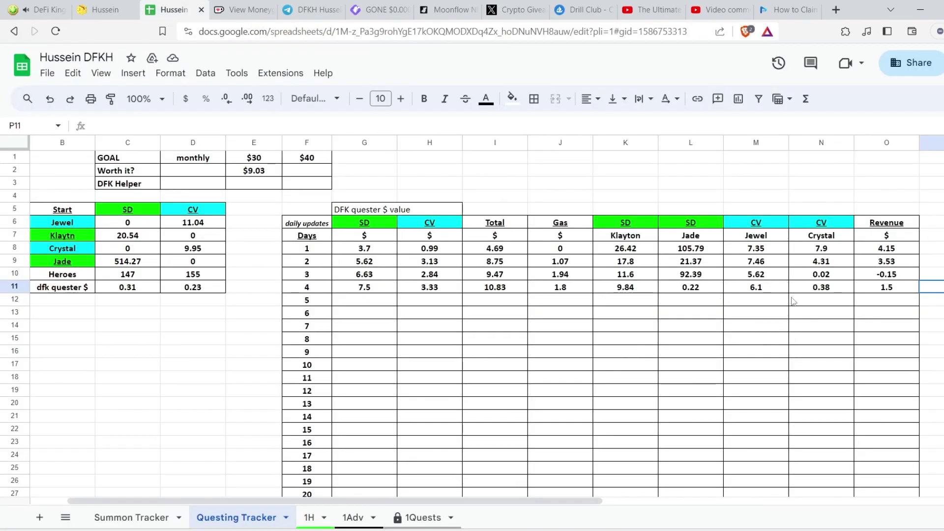
left_click(917, 287)
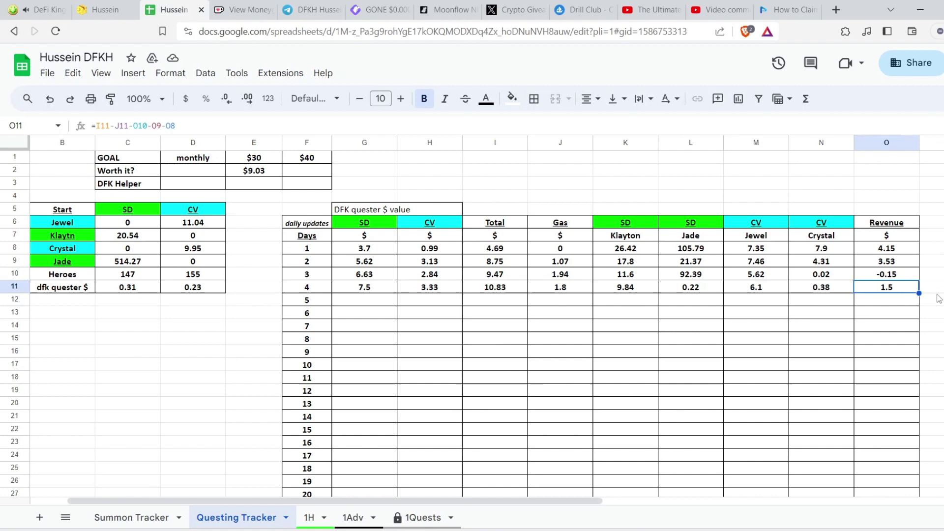
left_click_drag(927, 289, 364, 275)
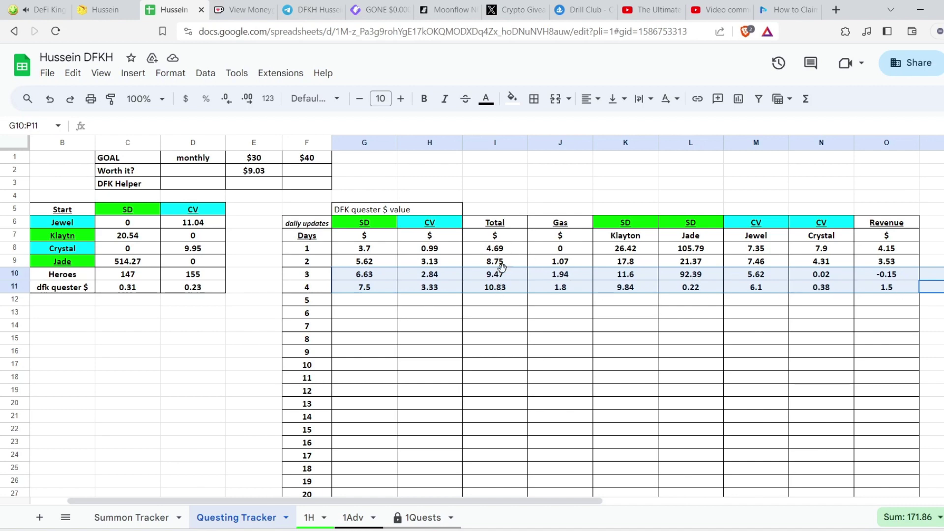
left_click(550, 278)
key("Left")
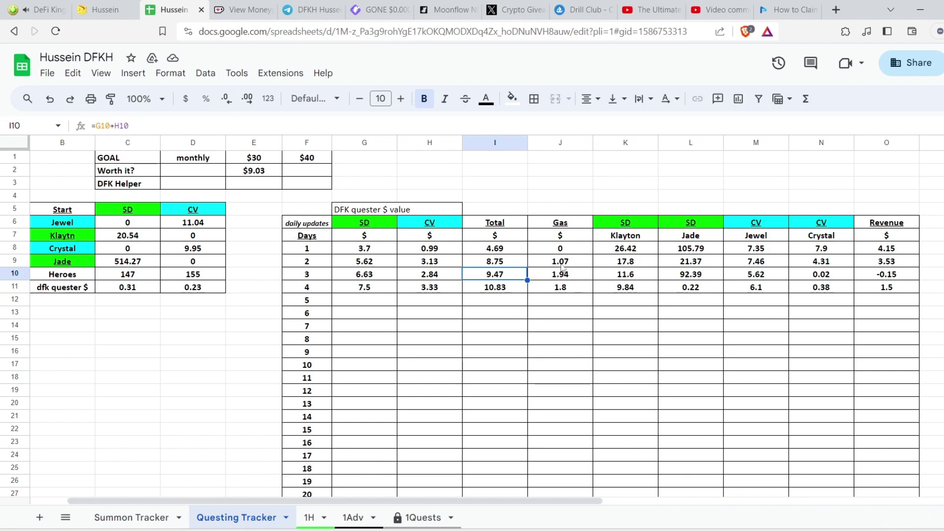
key("Right")
key("Left")
left_click(391, 279)
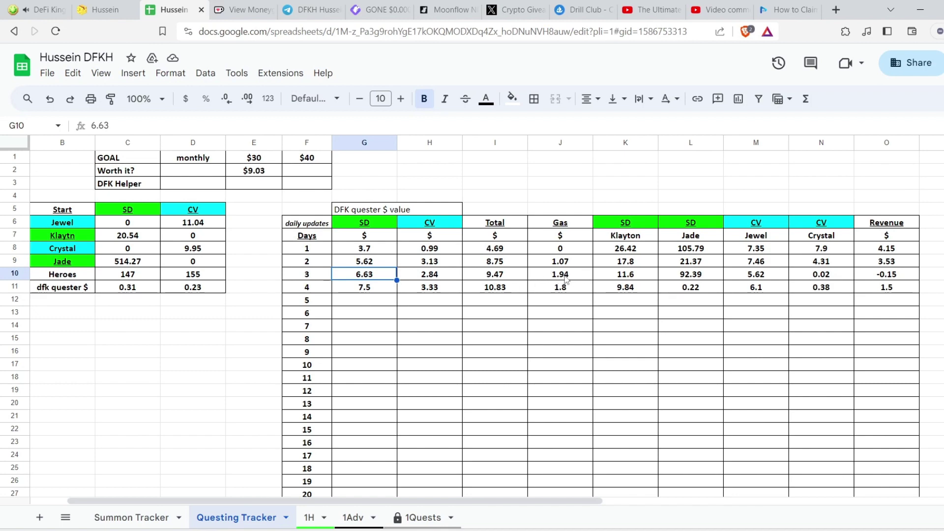
left_click(902, 264)
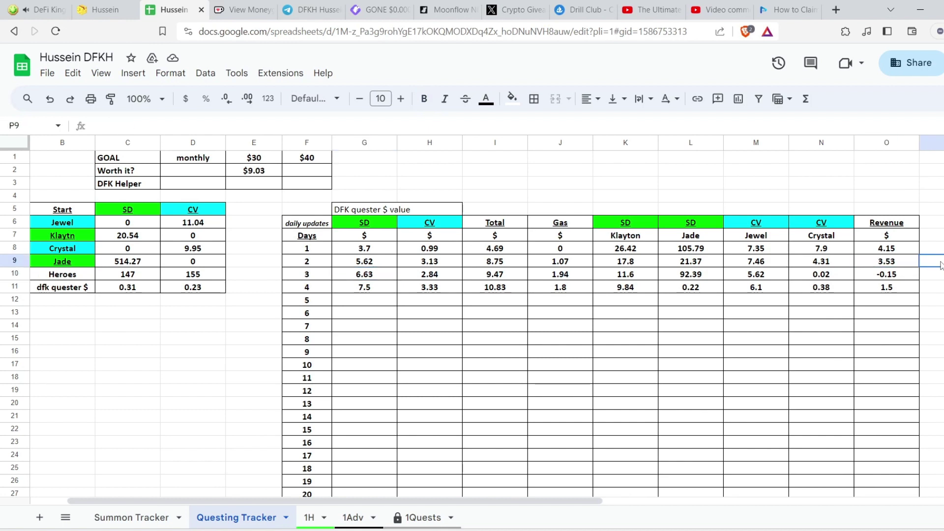
mouse_move(918, 264)
left_mouse_down()
mouse_move(920, 275)
mouse_move(924, 269)
left_mouse_up()
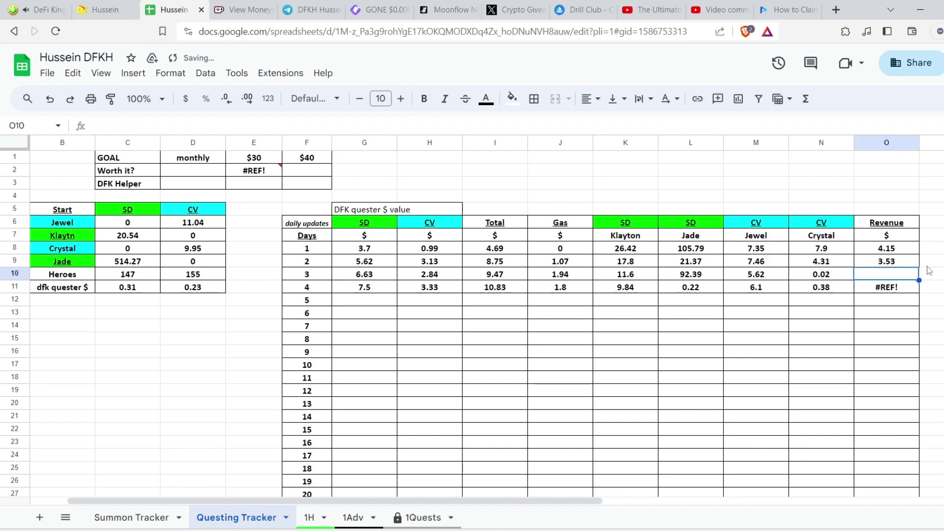
key("ctrl+z")
left_click(899, 266)
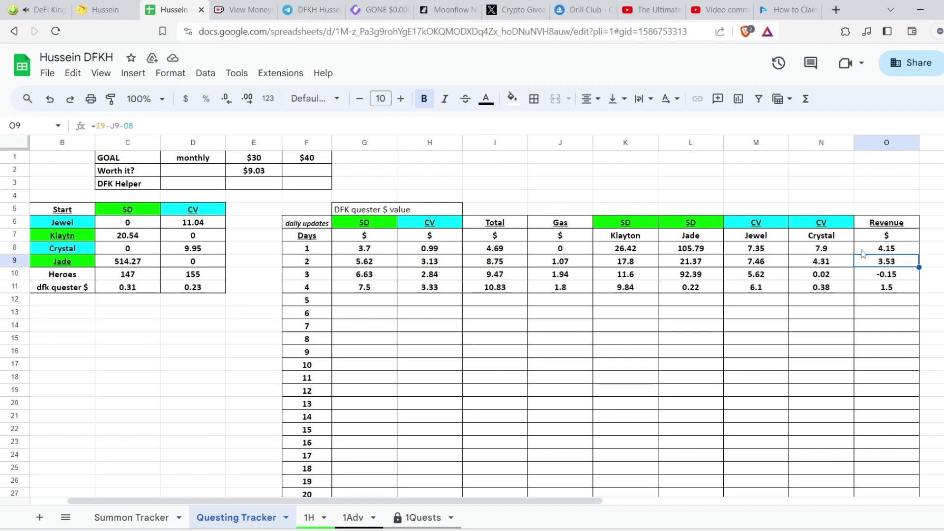
left_click(894, 277)
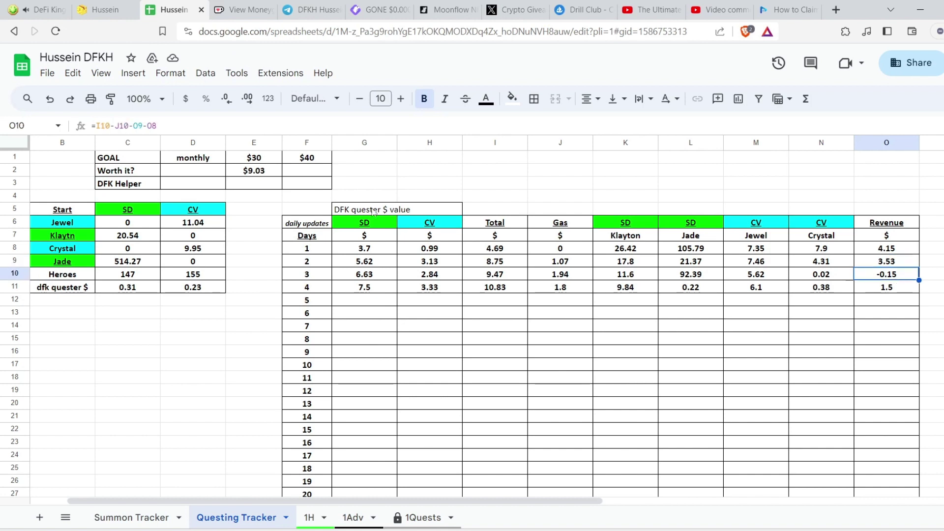
left_click_drag(153, 127, 92, 127)
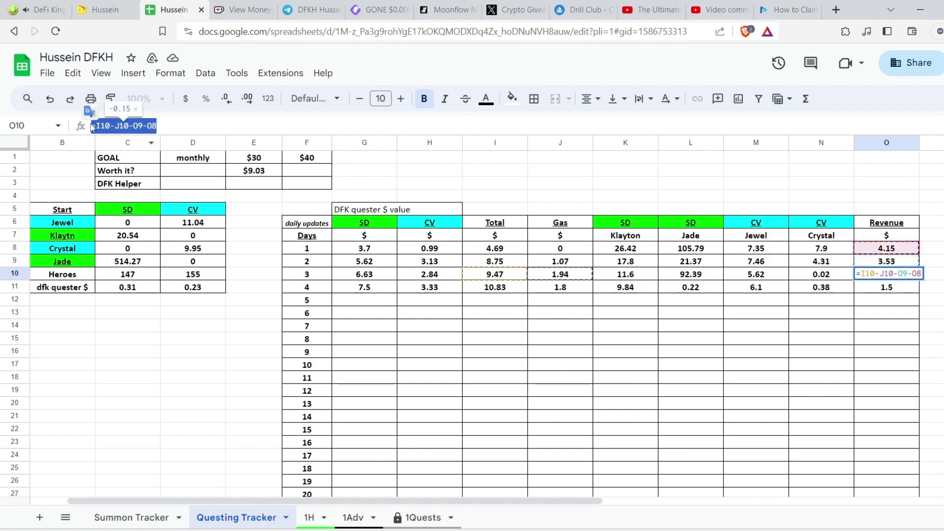
left_click(934, 302)
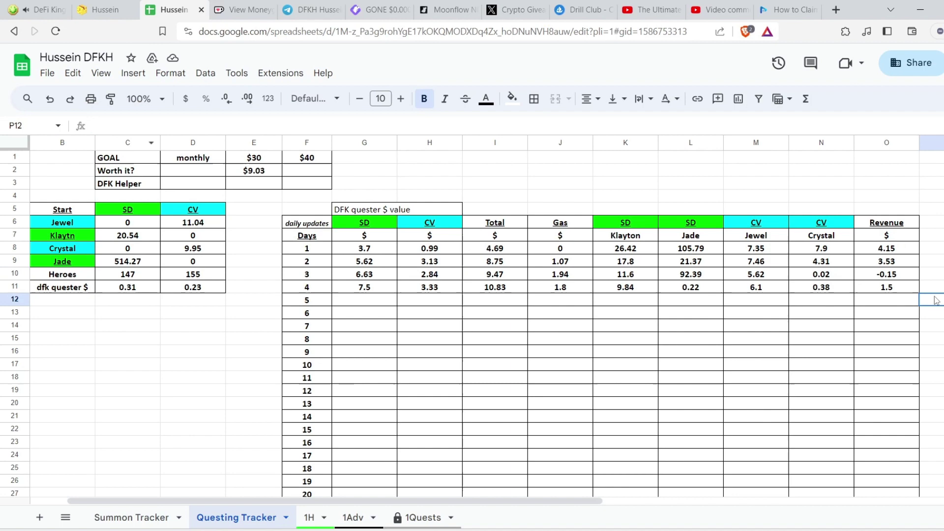
left_click(483, 276)
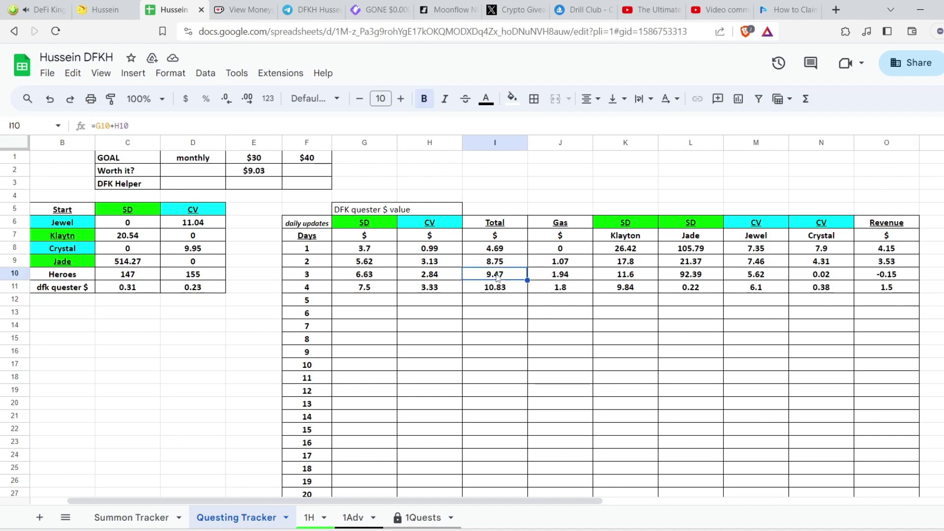
left_click(570, 279)
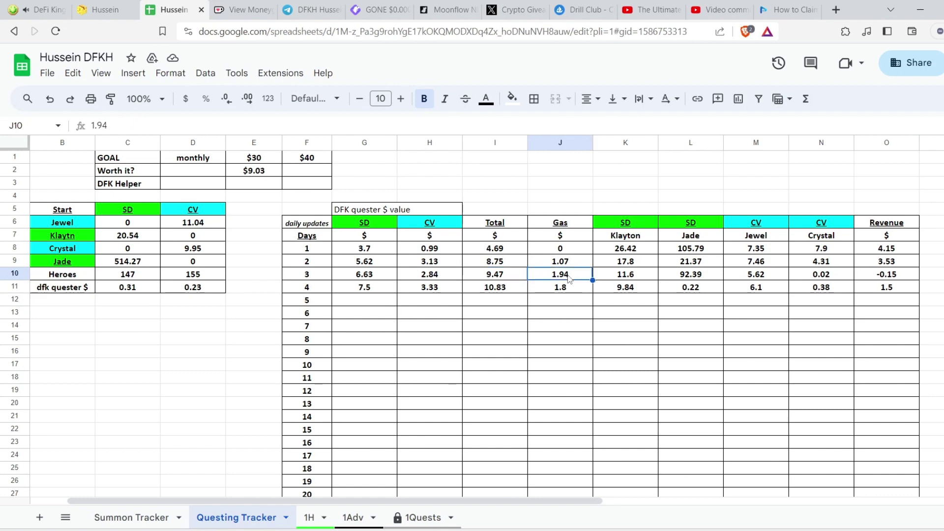
left_click(892, 268)
left_click(894, 254)
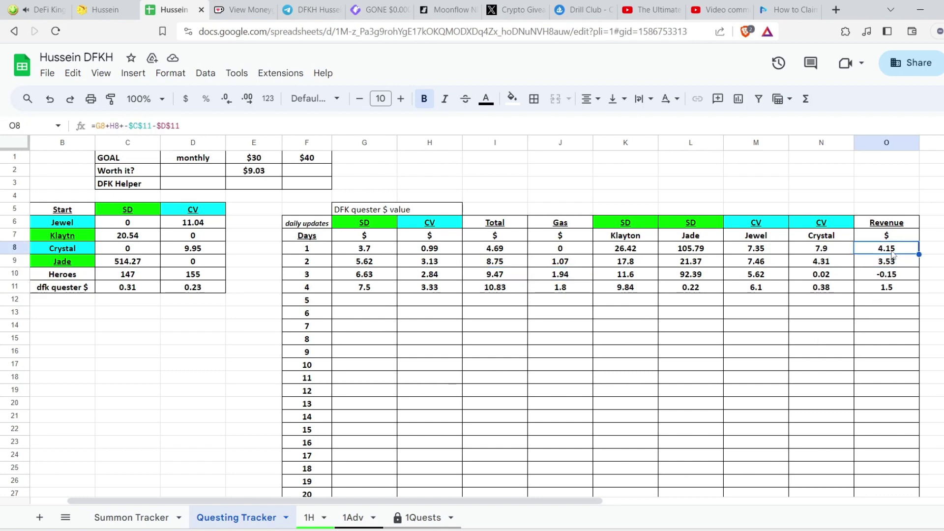
Step: Change the O6 column heading from Revenue to Profits
left_click(896, 225)
left_click_drag(137, 125, 2, 126)
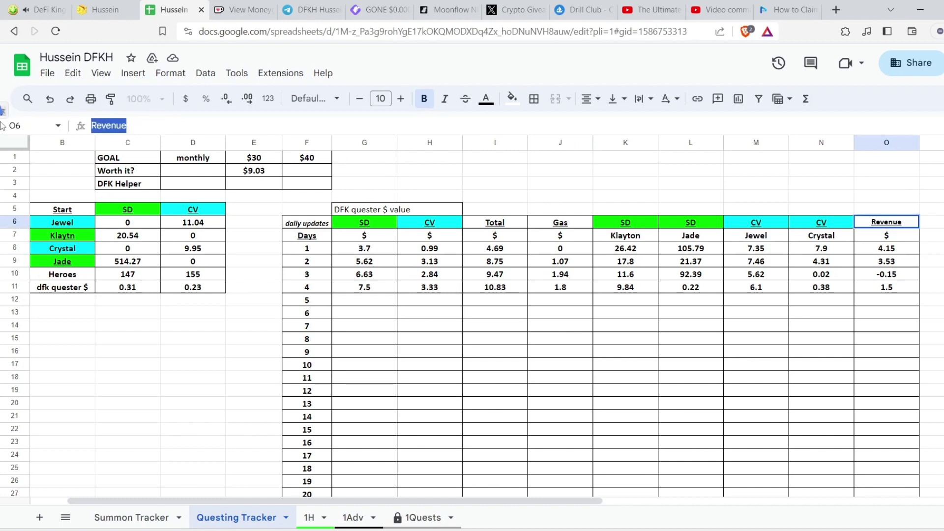
type("Profitd")
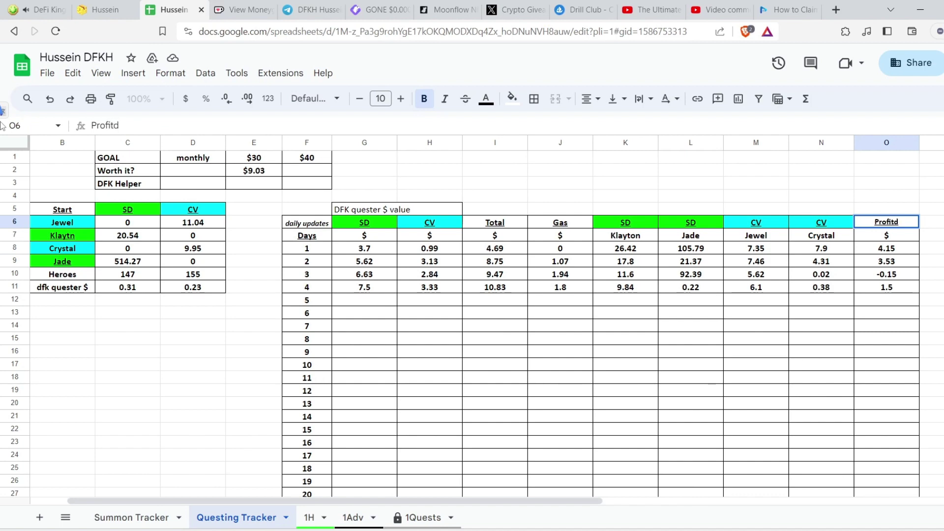
key("BackSpace")
type("s")
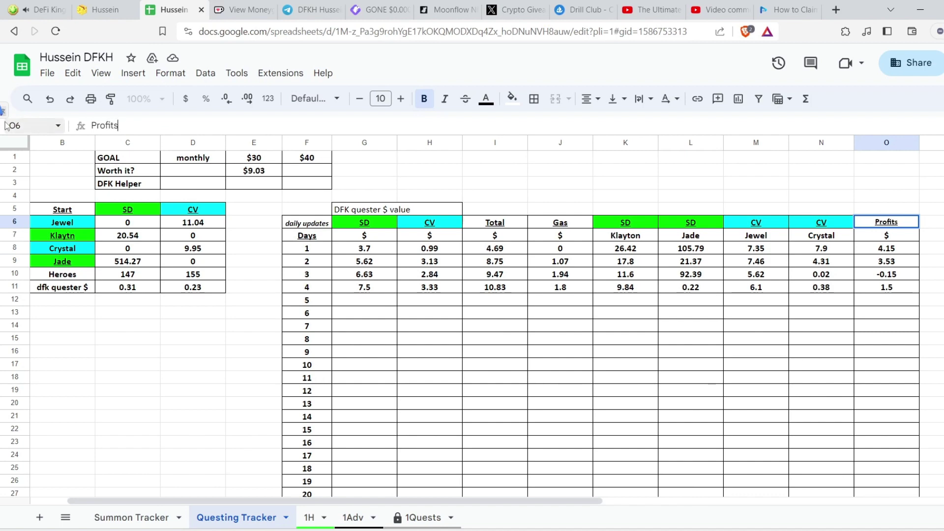
left_click(912, 293)
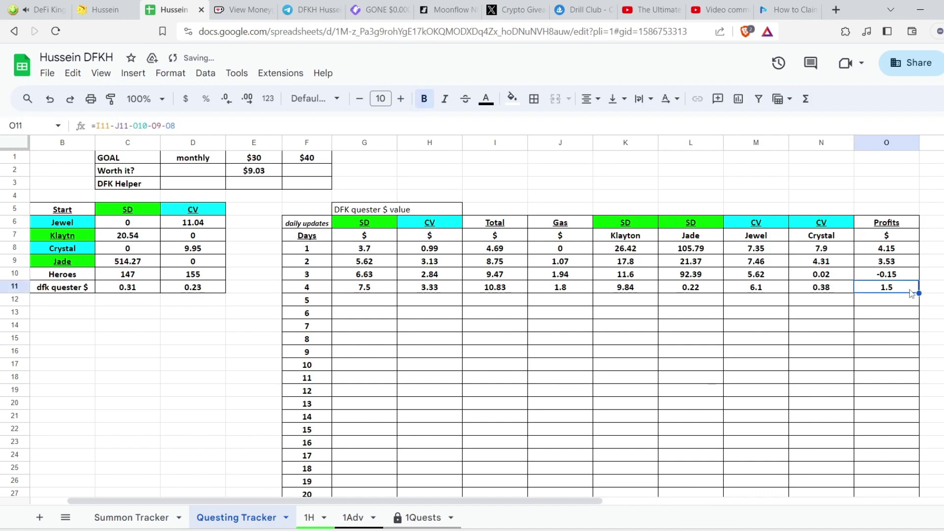
Step: Review the day 2–4 total, gas and profit formulas, then return to the DFK Quester page
left_click(502, 293)
left_click(560, 289)
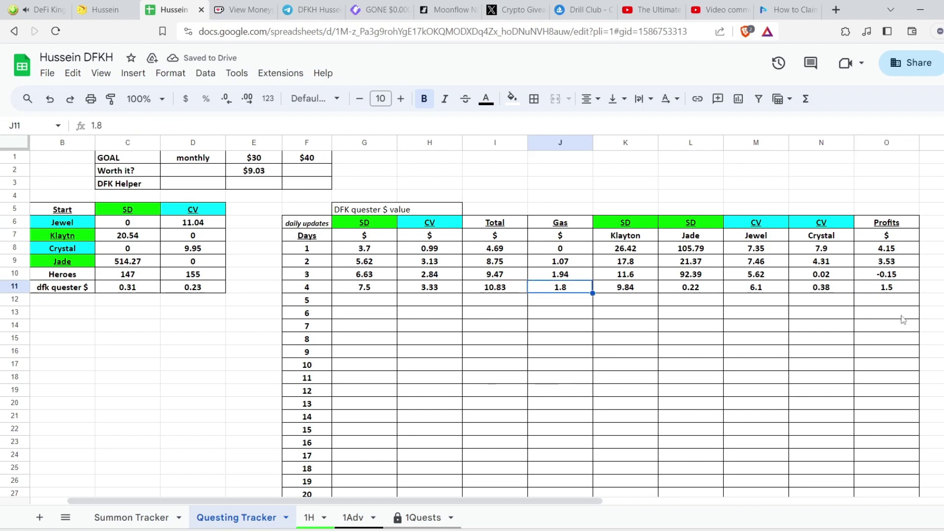
left_click(892, 278)
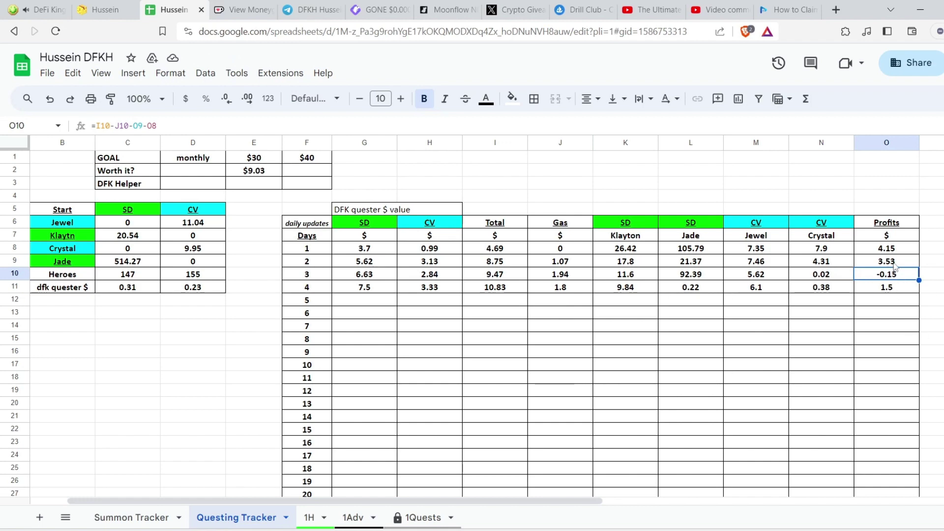
left_click(894, 265)
left_click(901, 287)
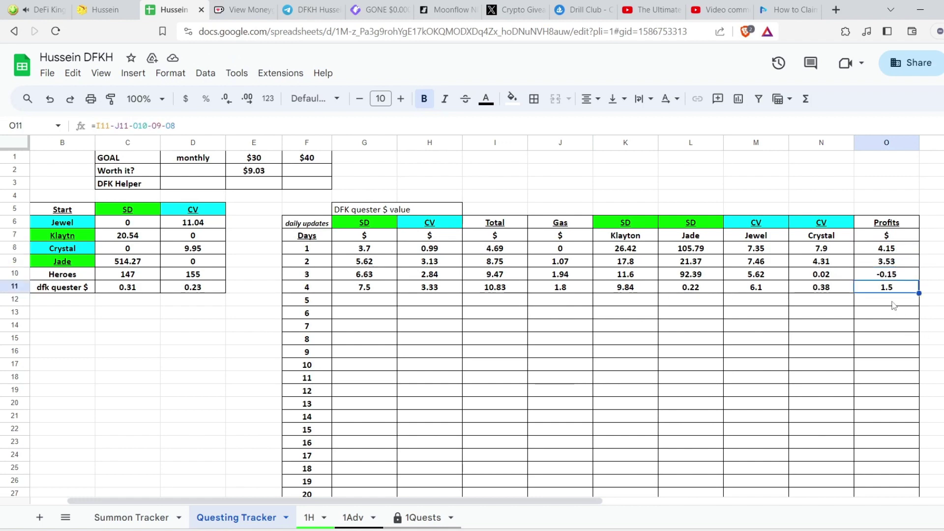
left_click(894, 305)
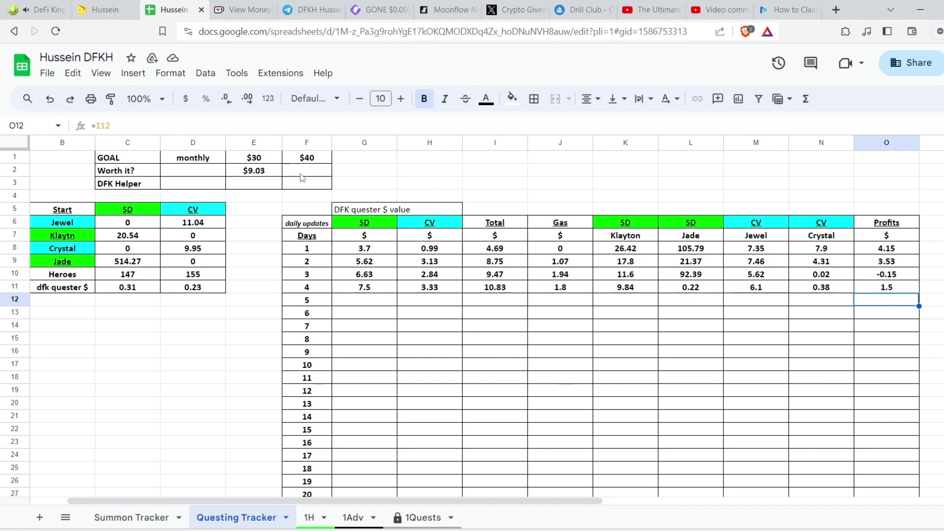
scroll(713, 297, "down", 5)
scroll(712, 297, "up", 3)
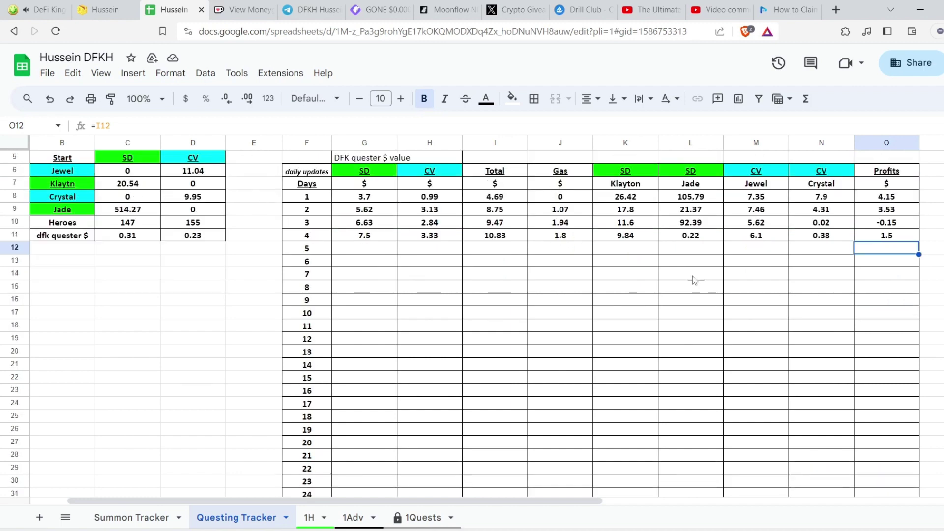
left_click(105, 9)
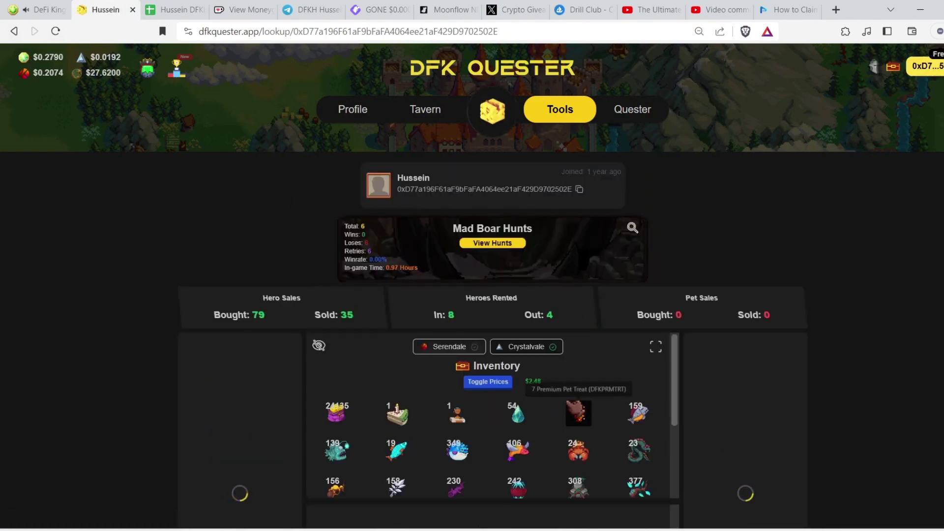
Step: Enter 2.48 plus in Calculator, checking the Serendale inventory value
scroll(569, 384, "down", 2)
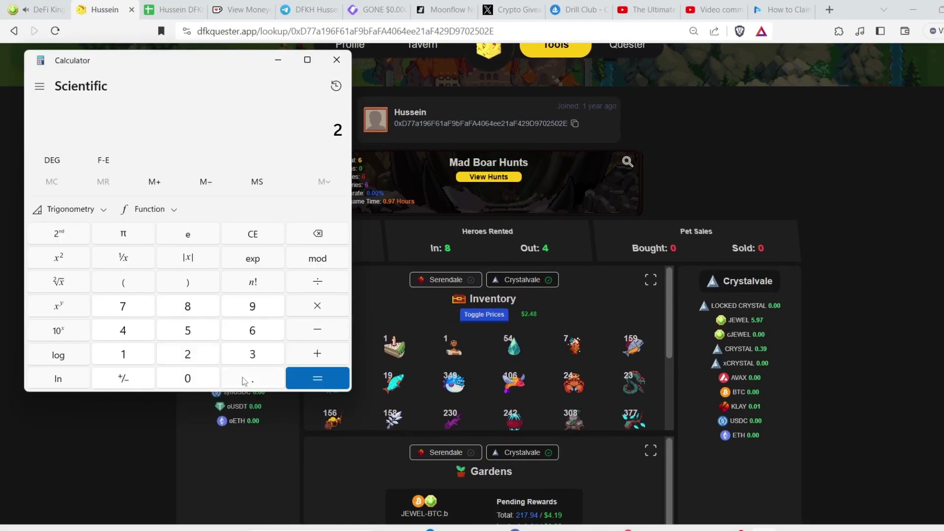
left_click(245, 382)
left_click(124, 332)
left_click(187, 307)
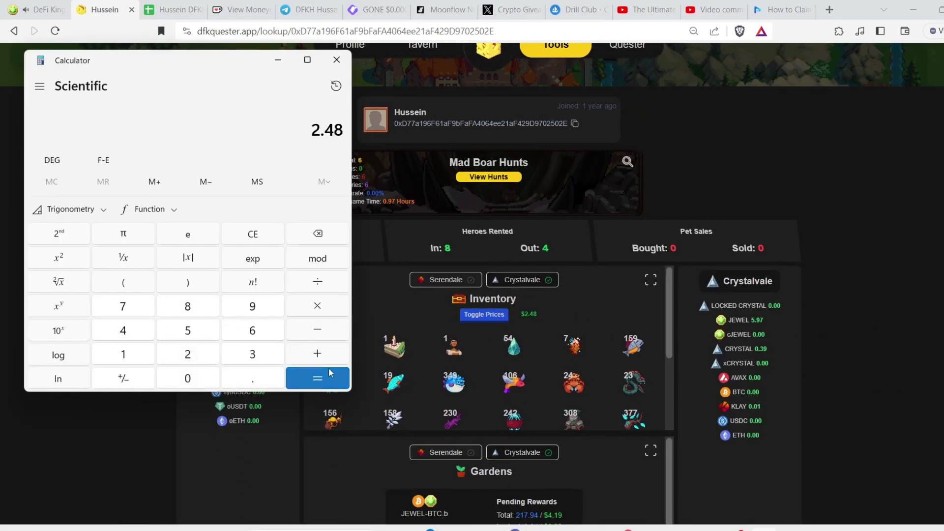
left_click(320, 352)
left_click(480, 284)
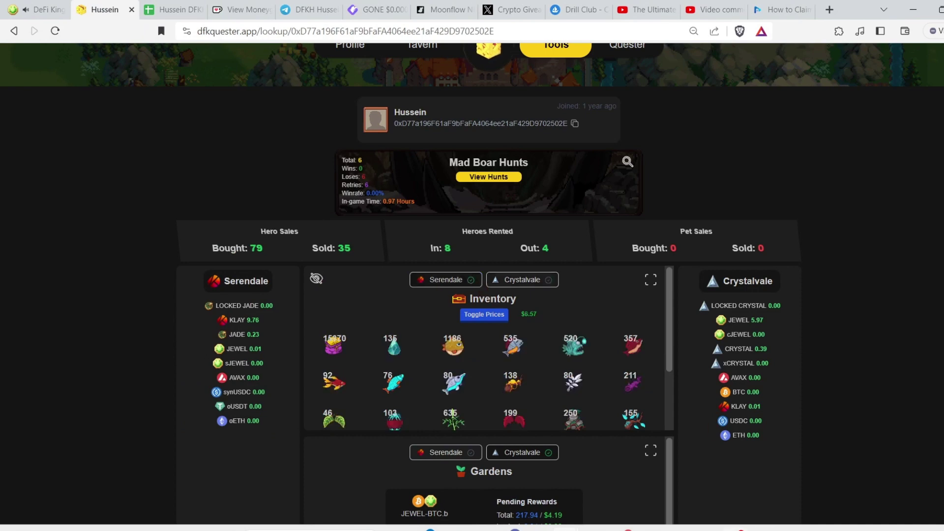
key("alt+Tab")
Step: Add 6.57 to get the 9.05 total, then return to the Questing Tracker sheet
left_click(253, 339)
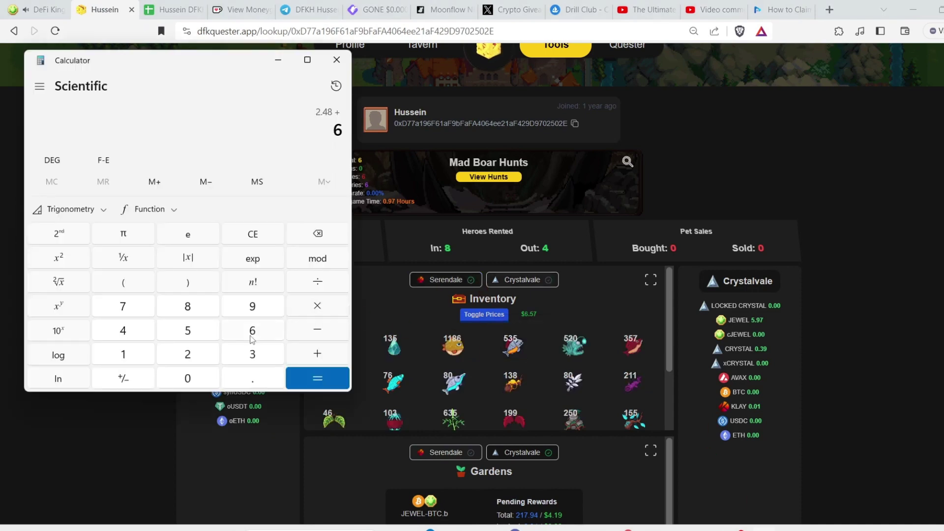
left_click(253, 379)
left_click(178, 329)
left_click(134, 308)
left_click(317, 379)
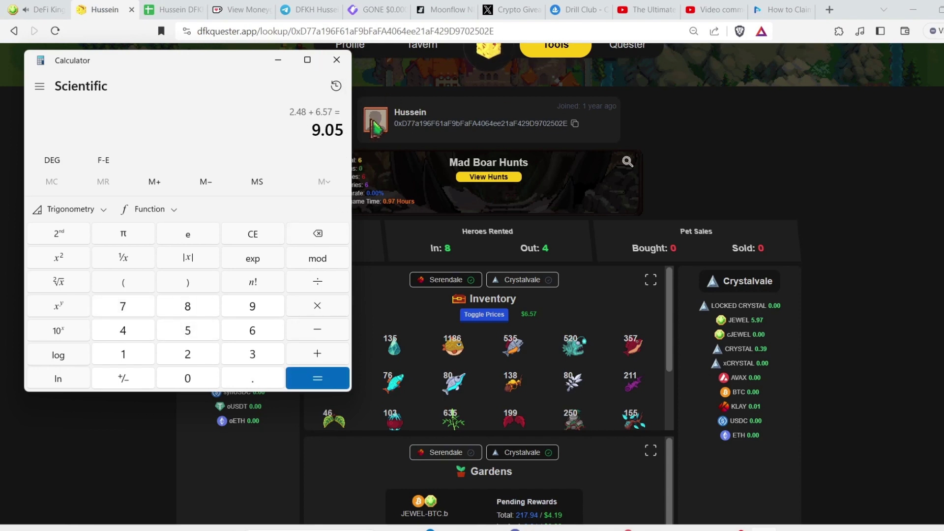
left_click(178, 9)
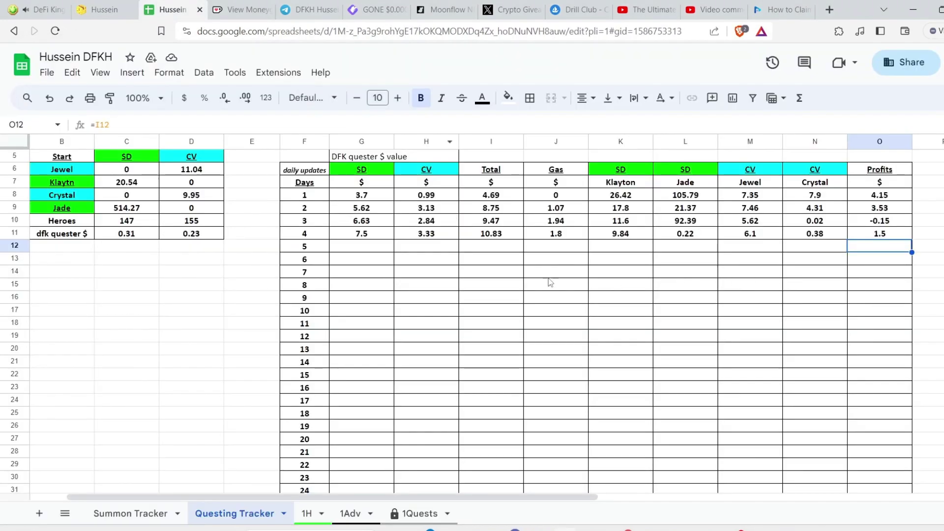
Step: Check O11's formula =I11-J11-O10-O9-O8 against the $9.03 total, then open the Telegram bot chat
scroll(550, 282, "up", 2)
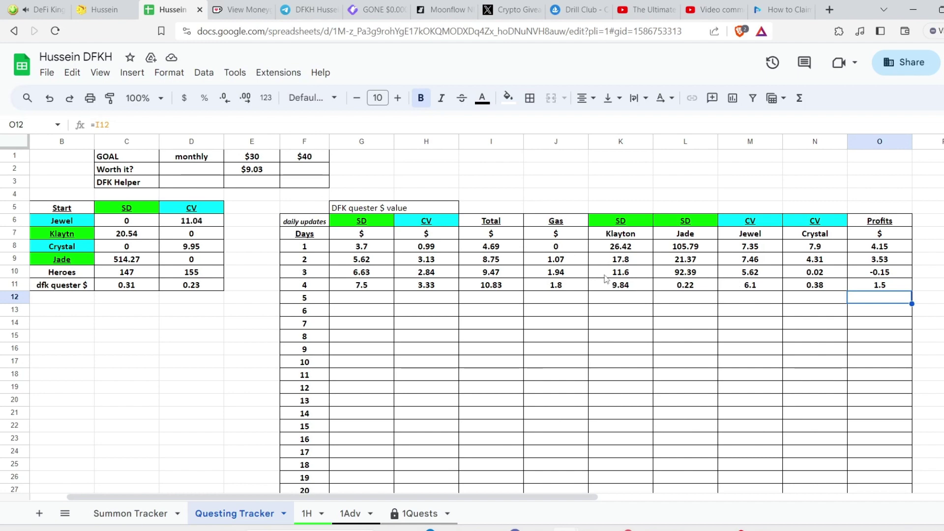
scroll(609, 281, "down", 5)
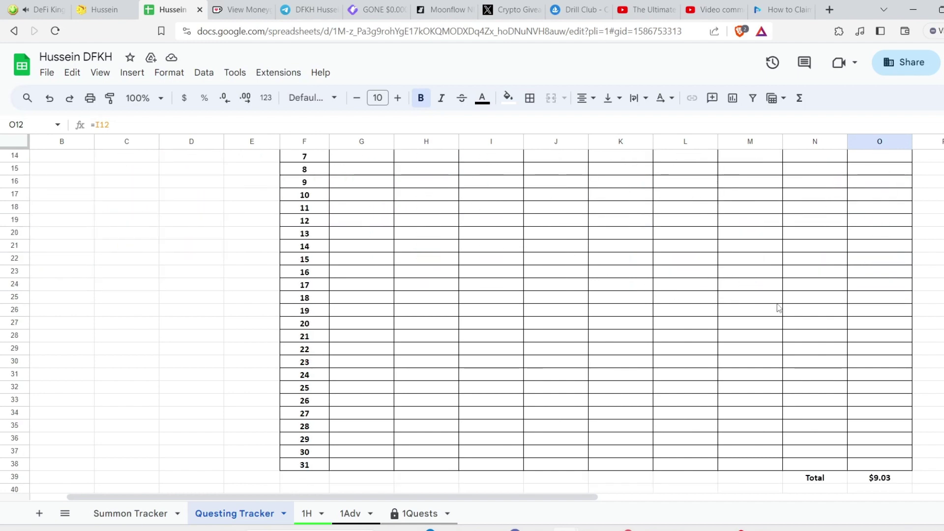
scroll(778, 308, "up", 4)
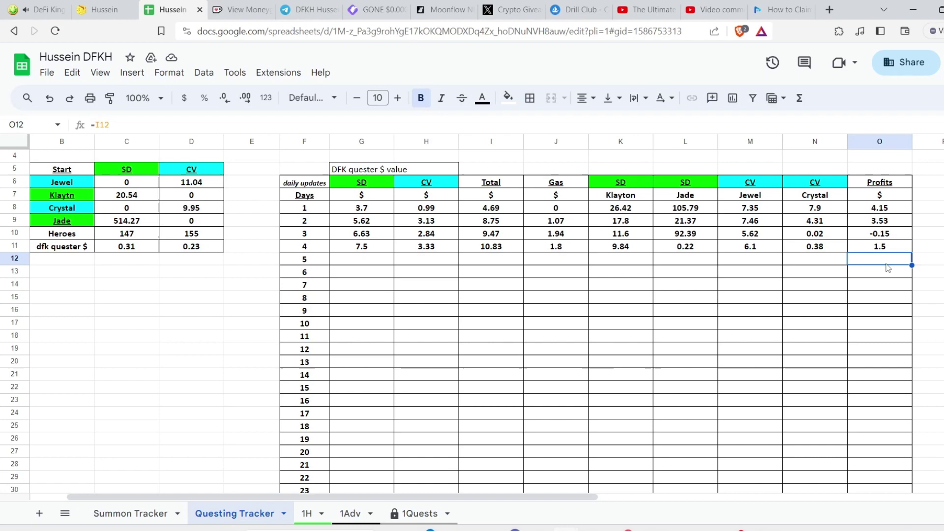
left_click(910, 251)
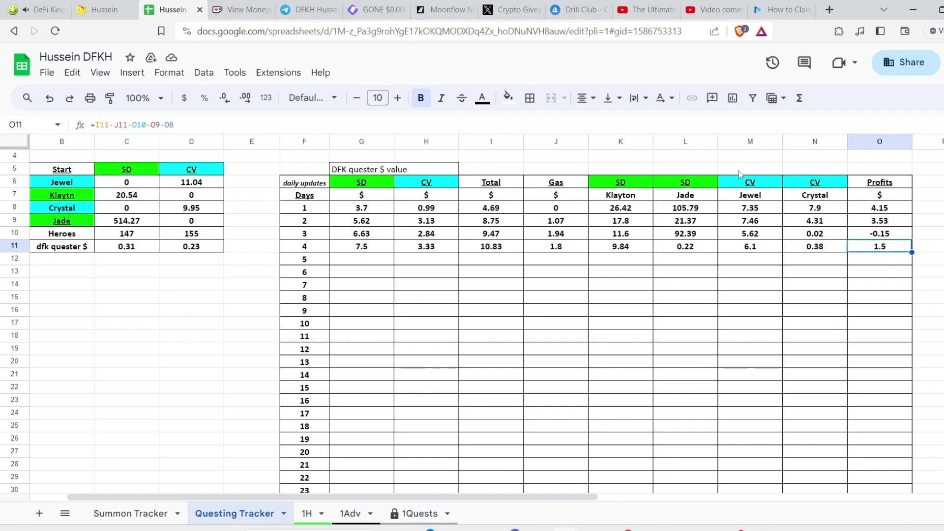
left_click(707, 12)
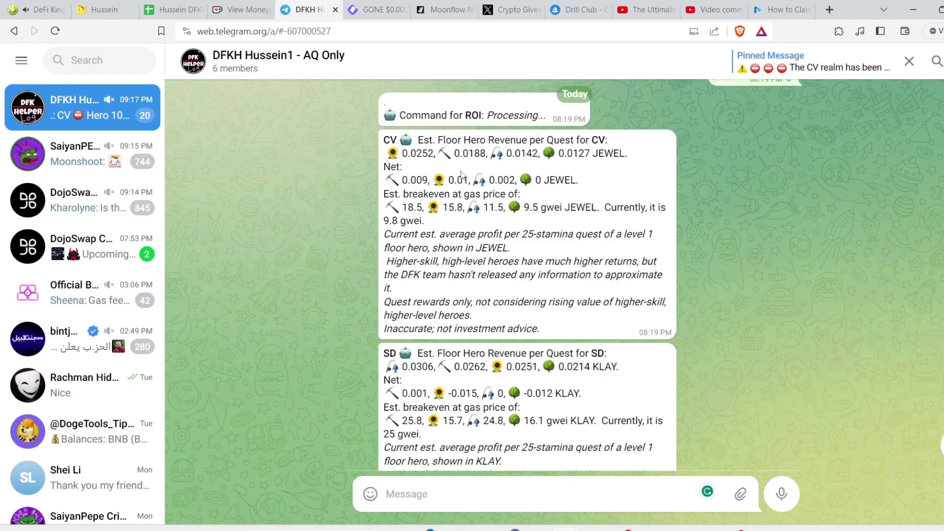
Step: Switch to the YouTube Studio 'Video comments' page for the DFK questing guide video
left_click(713, 10)
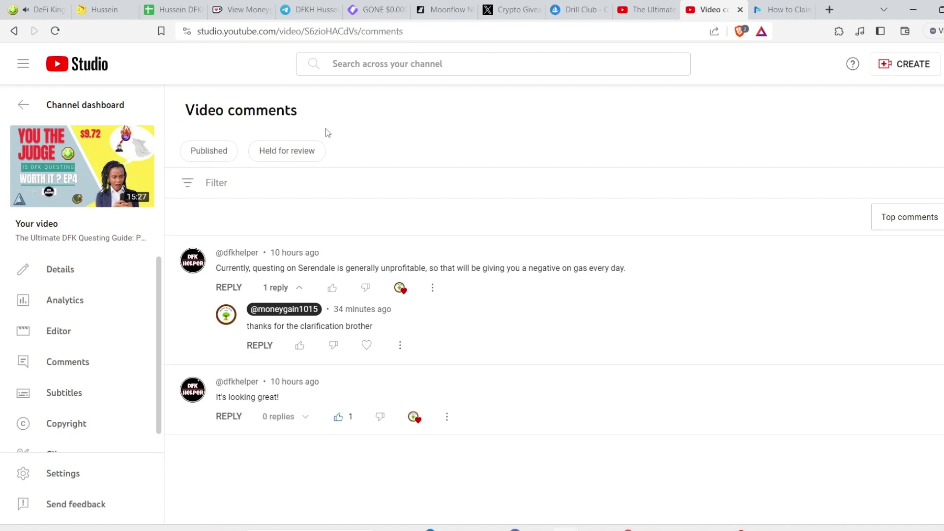
Step: Go back to the Questing Tracker sheet, where day 4 profit in O11 is 1.5
left_click(172, 9)
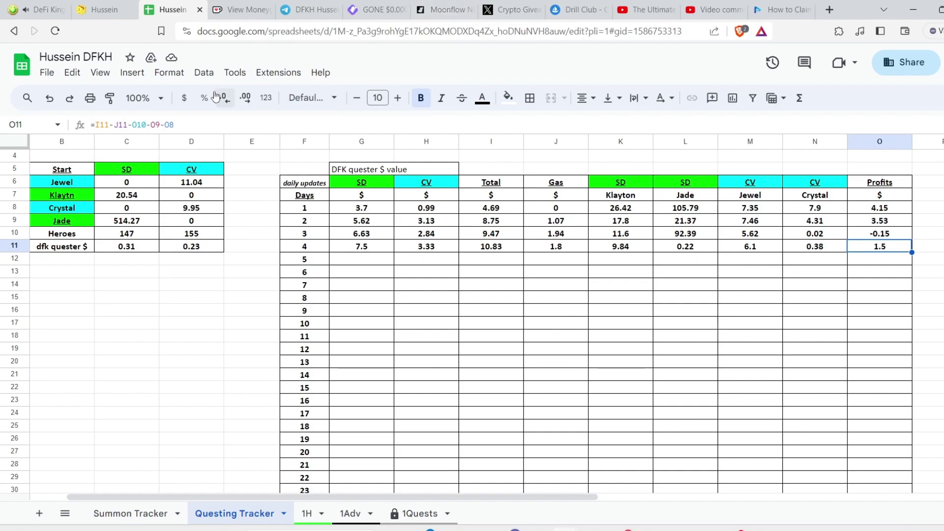
Step: Zoom out on the DeFi Kingdoms map, then open the X post about the 10,000 $GONE giveaway
left_click(41, 9)
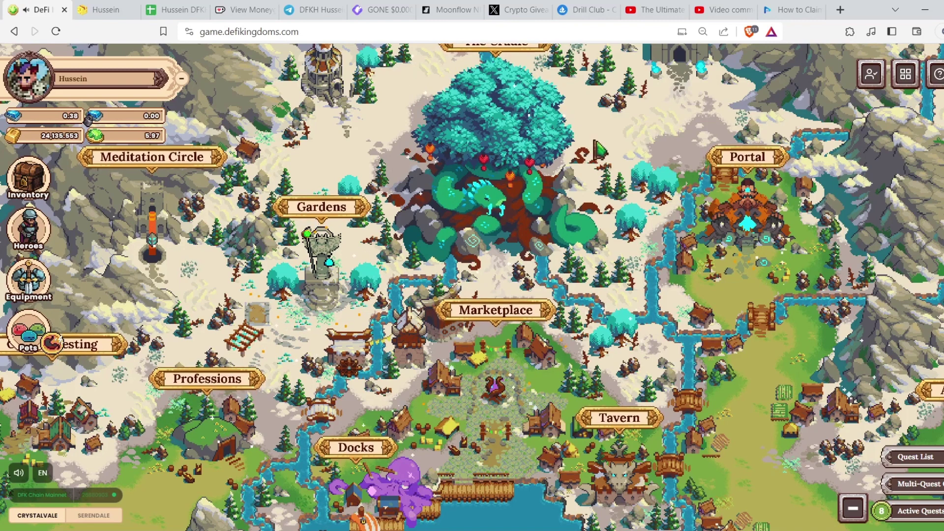
scroll(565, 145, "down", 5)
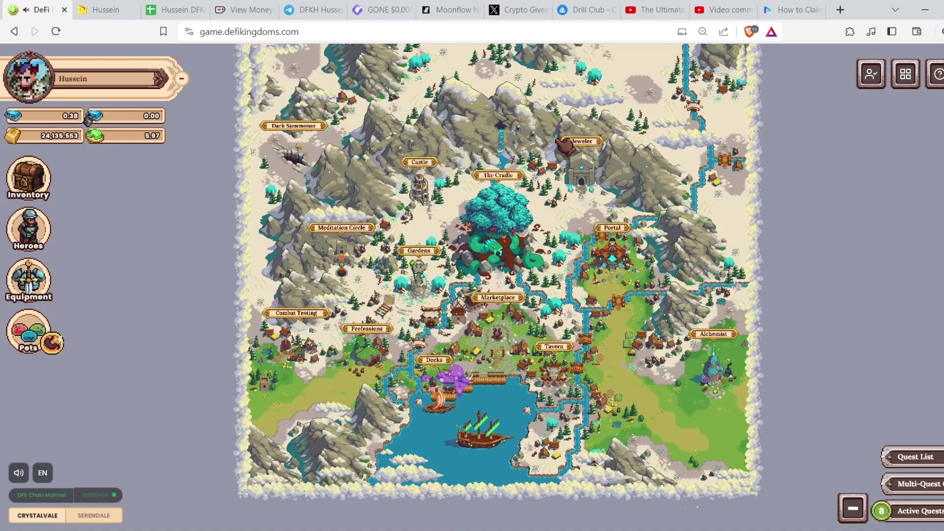
left_click(509, 12)
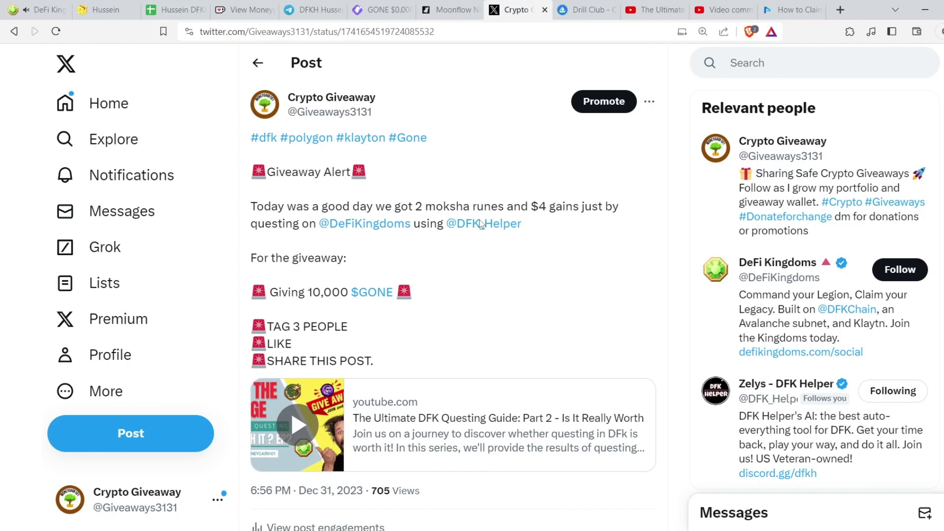
scroll(509, 293, "down", 5)
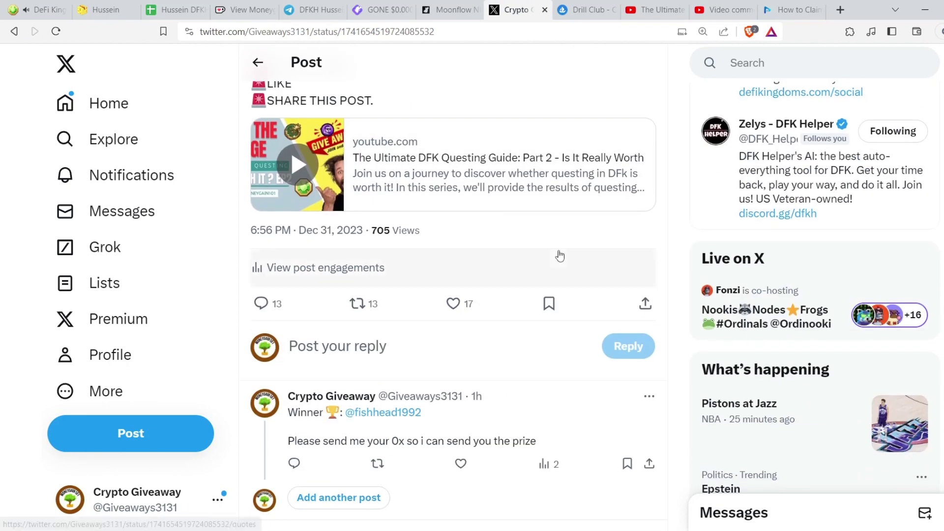
scroll(560, 255, "down", 3)
scroll(400, 305, "down", 1)
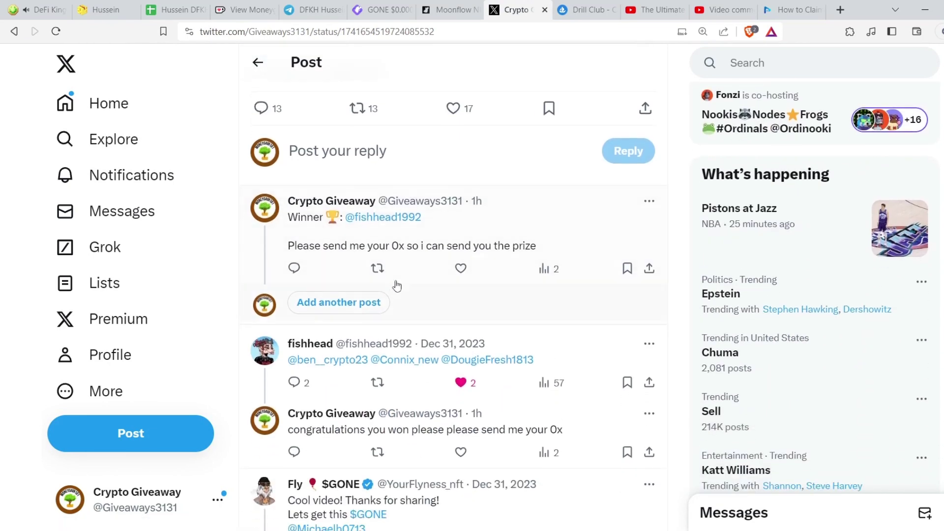
scroll(415, 230, "down", 1)
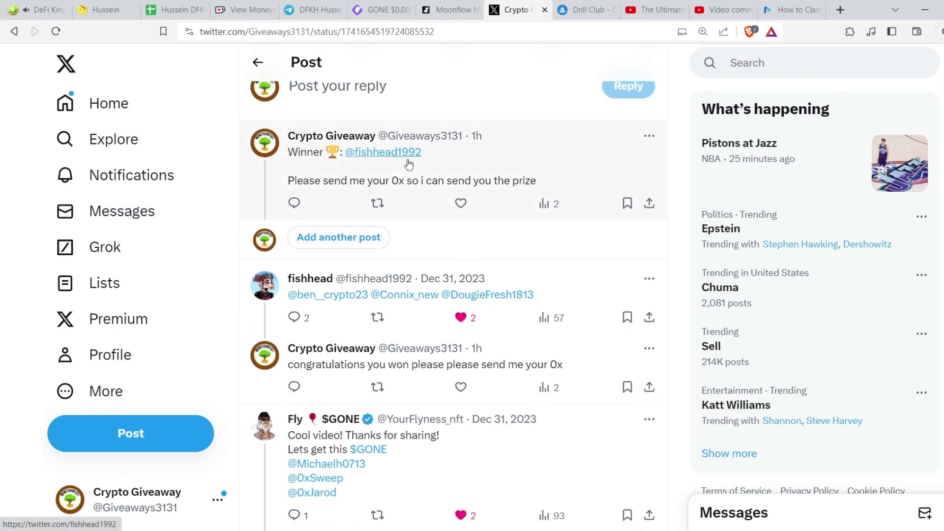
scroll(521, 242, "down", 1)
scroll(444, 247, "up", 1)
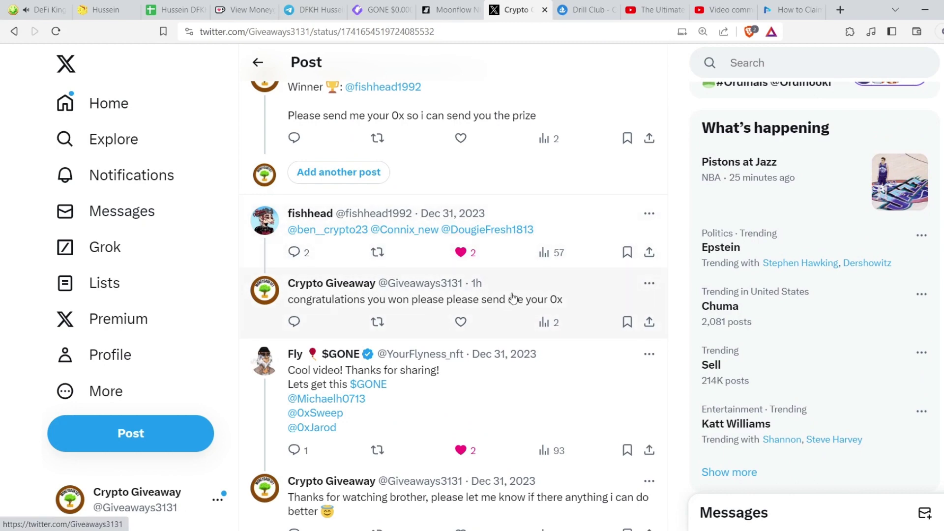
scroll(549, 291, "up", 4)
scroll(562, 310, "up", 5)
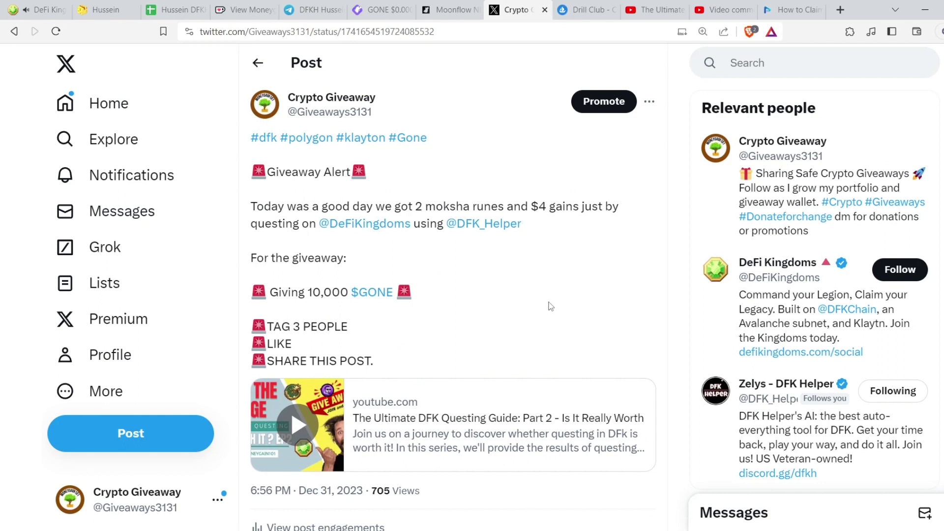
Step: Open the GeckoTerminal GONE/WMATIC Quickswap pool page showing GONE at $0.00004326
left_click(366, 8)
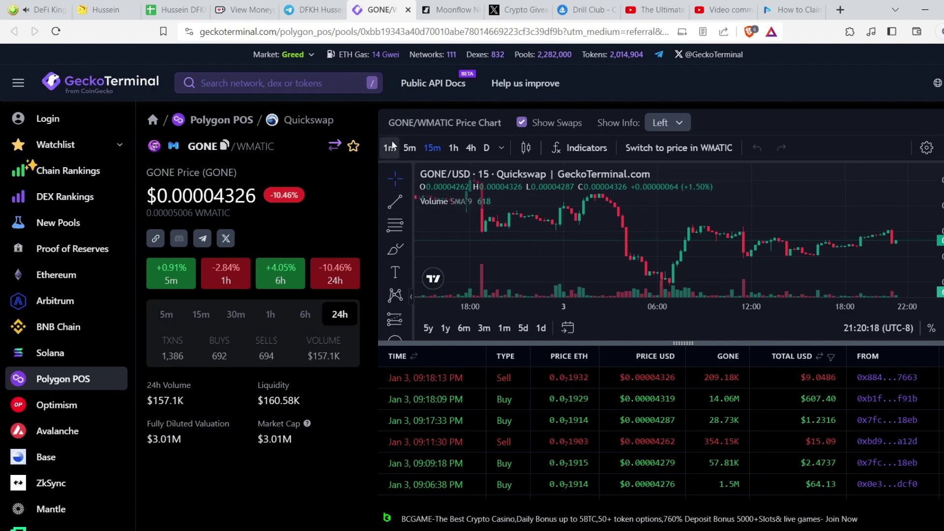
Step: Scroll Moonflow's rewards page, then go to the home page and browse trending Polygon collections
left_click(449, 11)
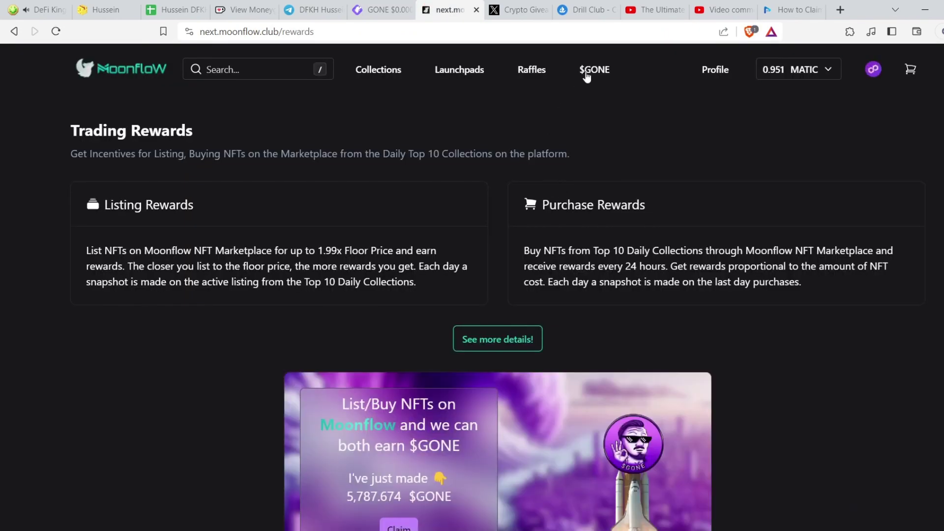
scroll(680, 154, "down", 1)
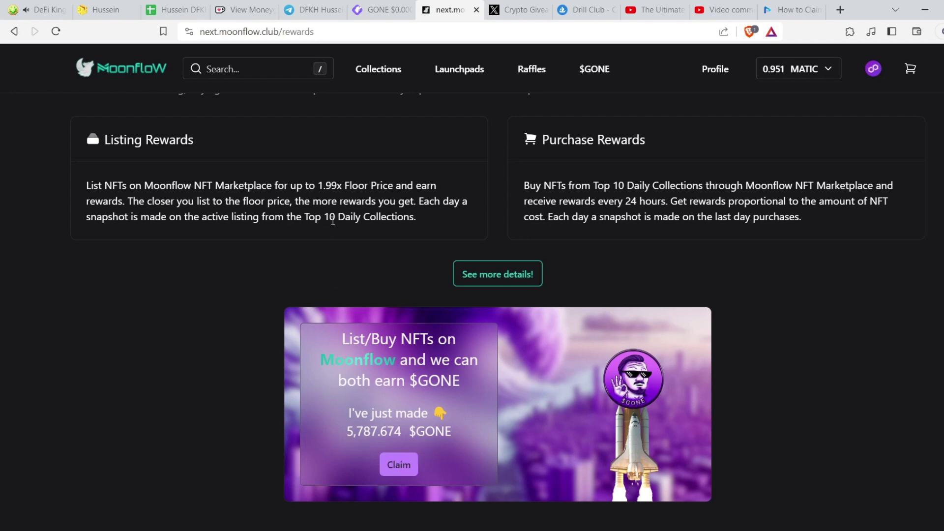
left_click(120, 73)
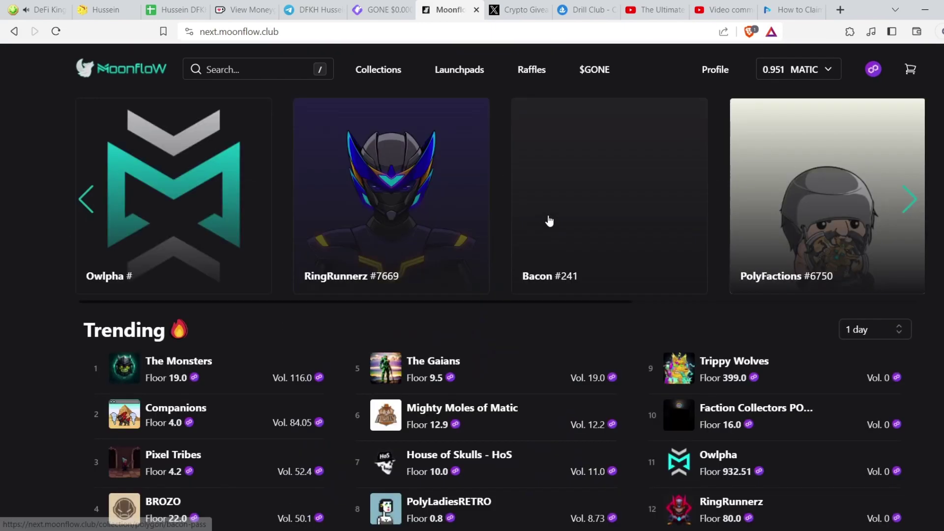
scroll(385, 315, "down", 1)
scroll(385, 314, "down", 1)
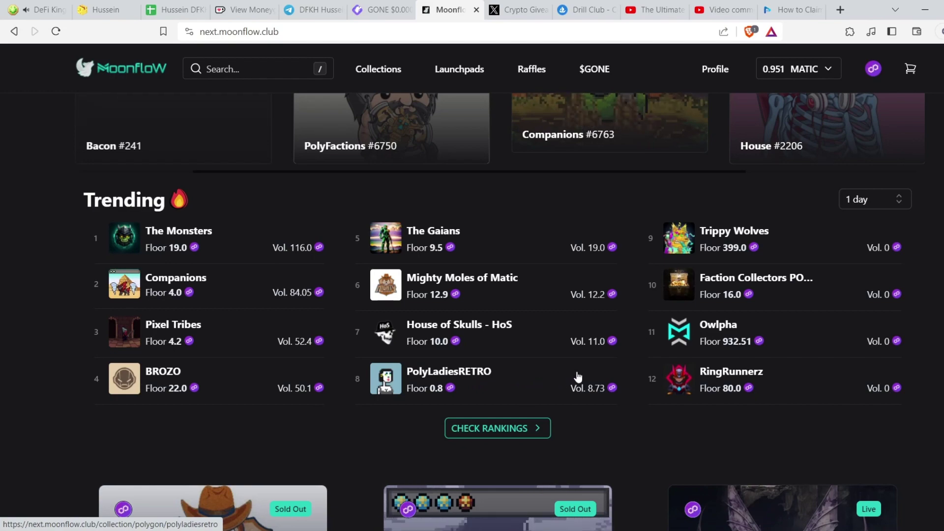
scroll(741, 346, "down", 3)
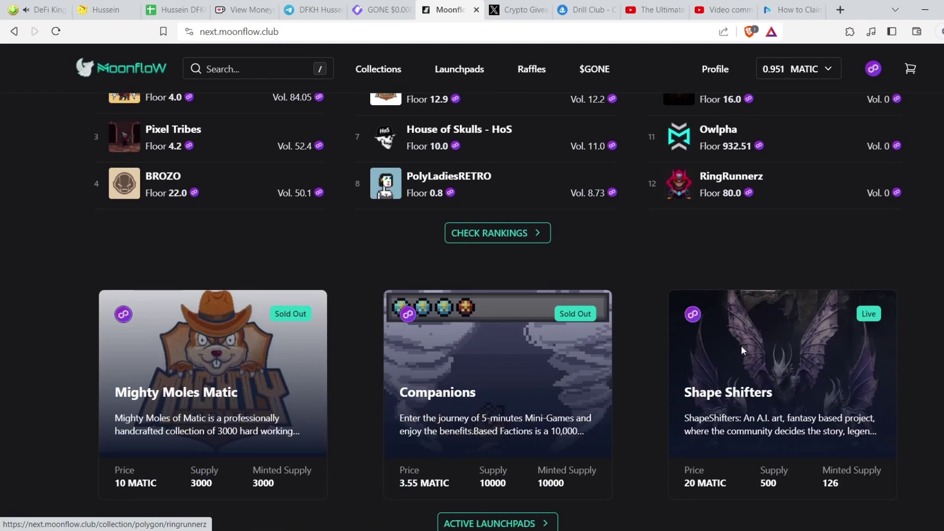
scroll(736, 347, "up", 5)
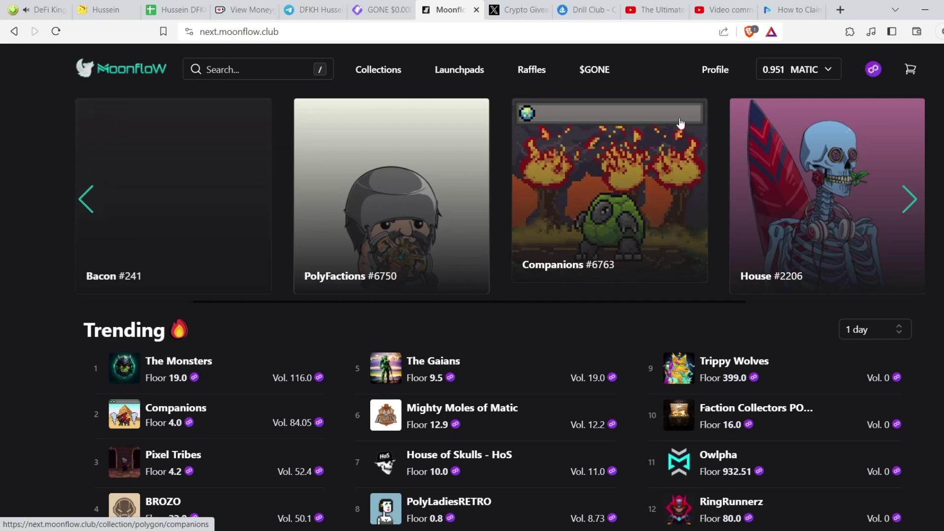